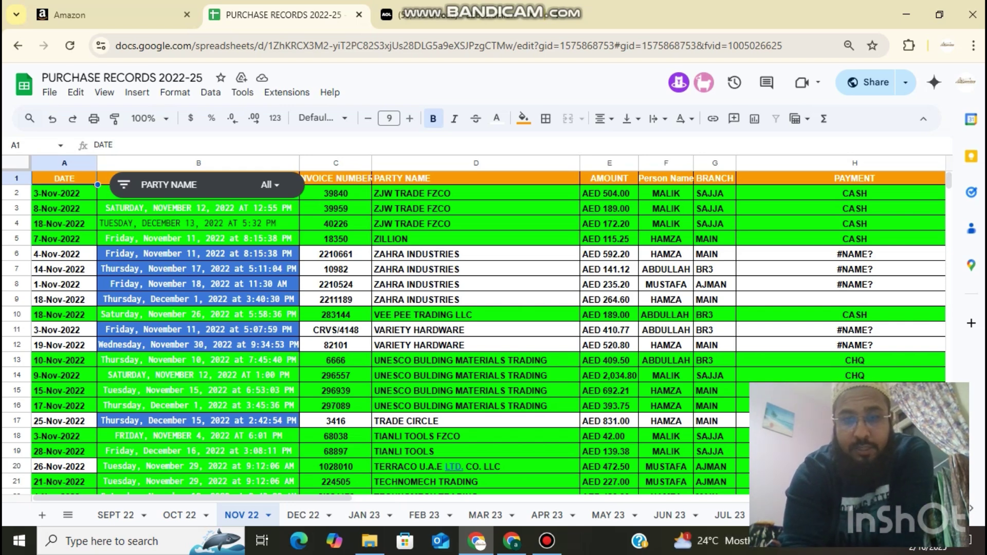
- Open the MASTER SHEET-24 sheet and add a new blank sheet after it
left_click(486, 515)
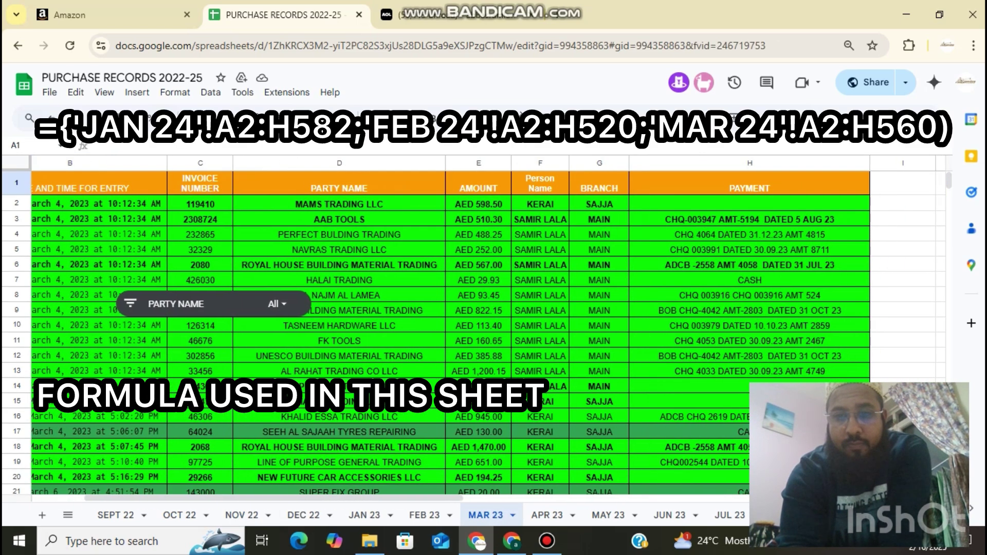
scroll(690, 514, "right", 7)
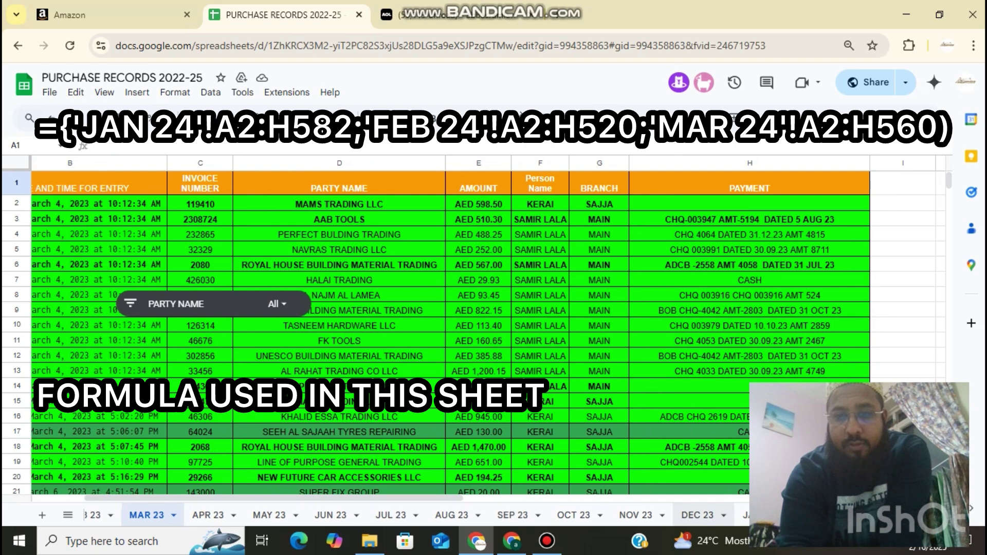
scroll(698, 514, "right", 11)
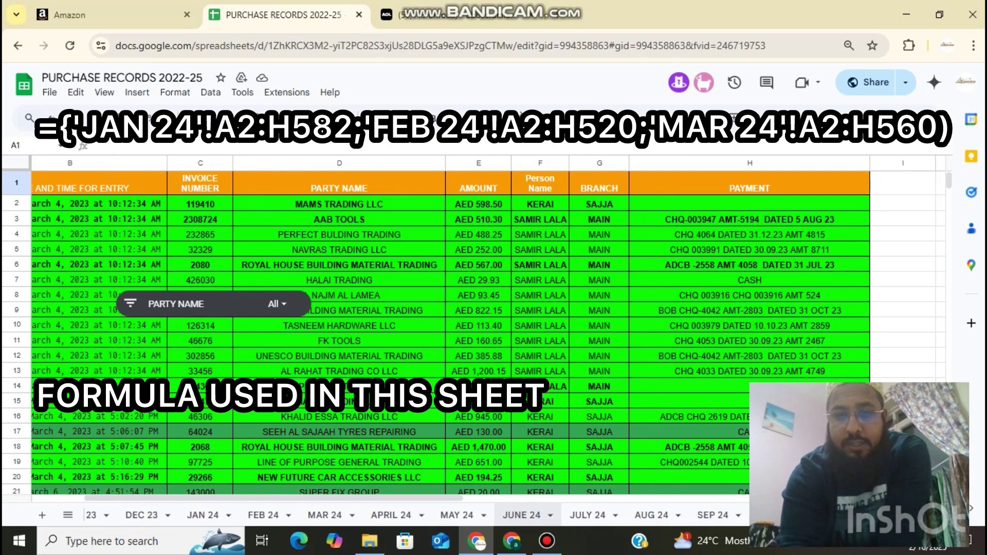
scroll(391, 514, "right", 6)
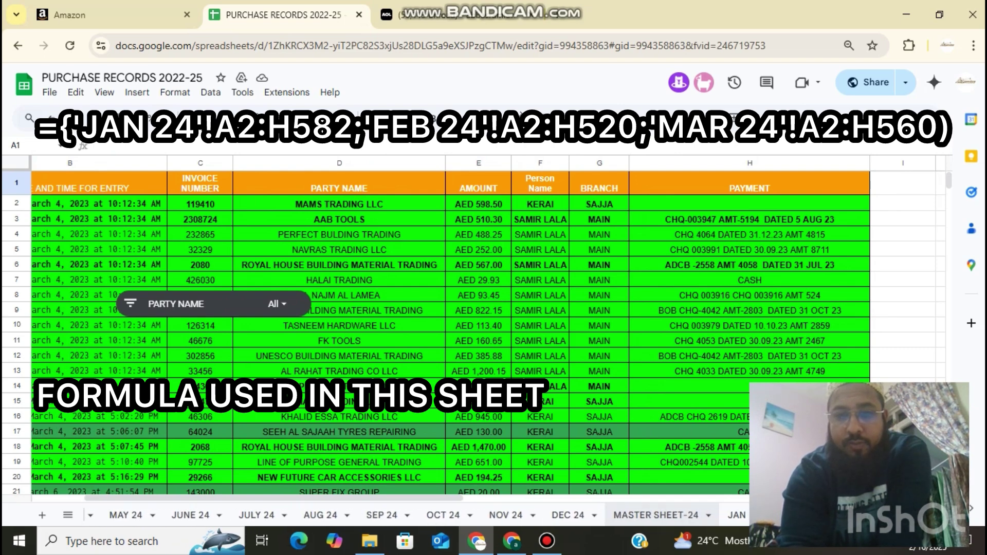
left_click(656, 515)
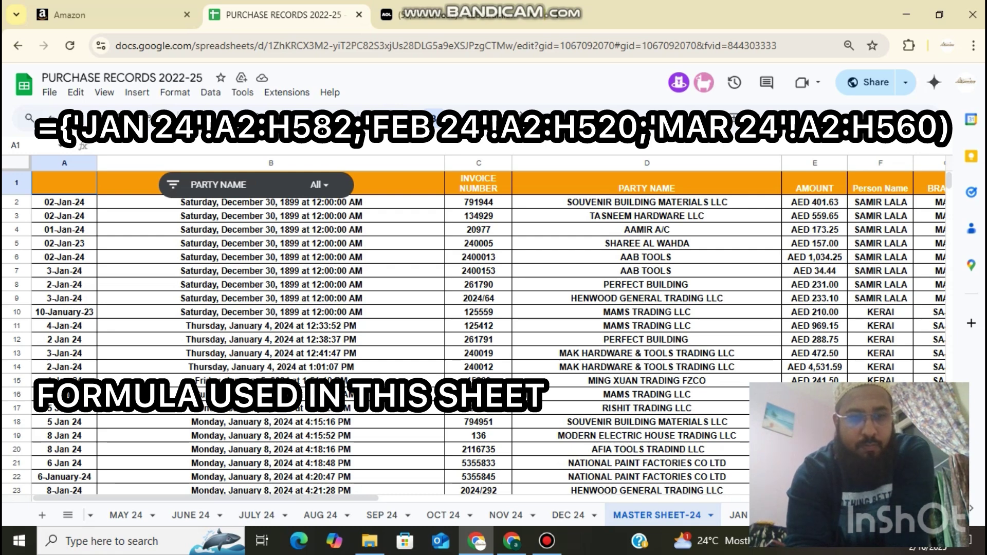
left_click(42, 515)
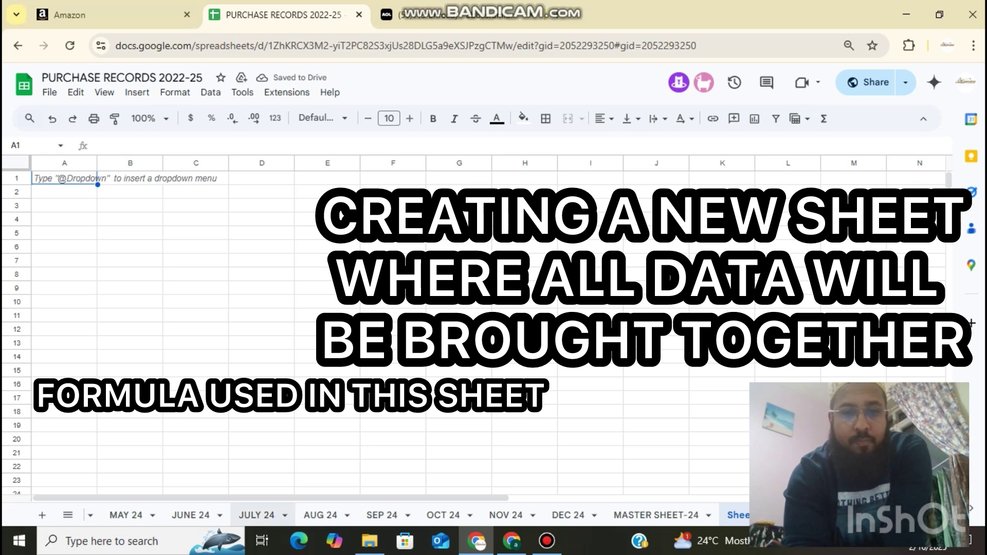
- Move the PARTY NAME slicer off the heading row of JAN 24 and compare the headings with the FEB 24 and MAR 24 sheets
scroll(211, 515, "left", 1)
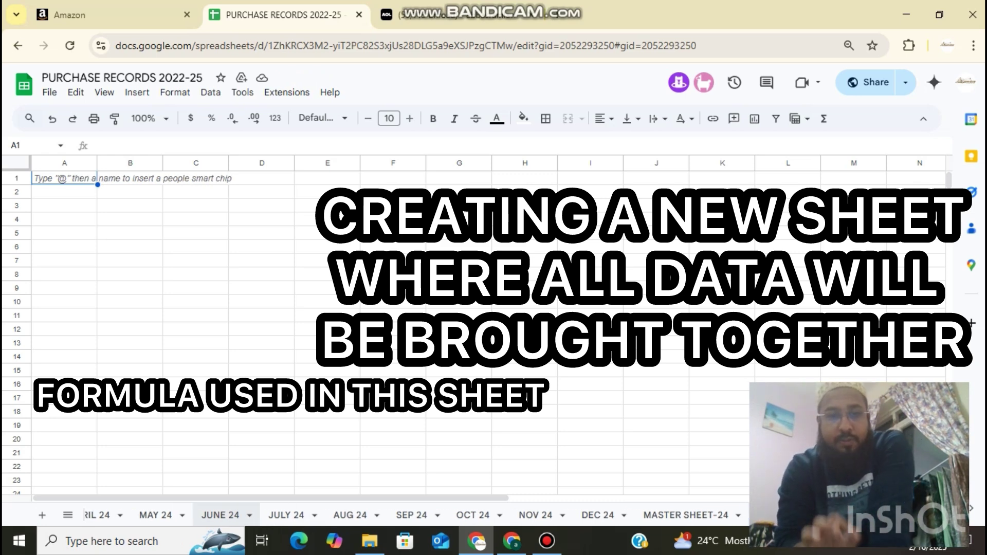
scroll(242, 514, "left", 8)
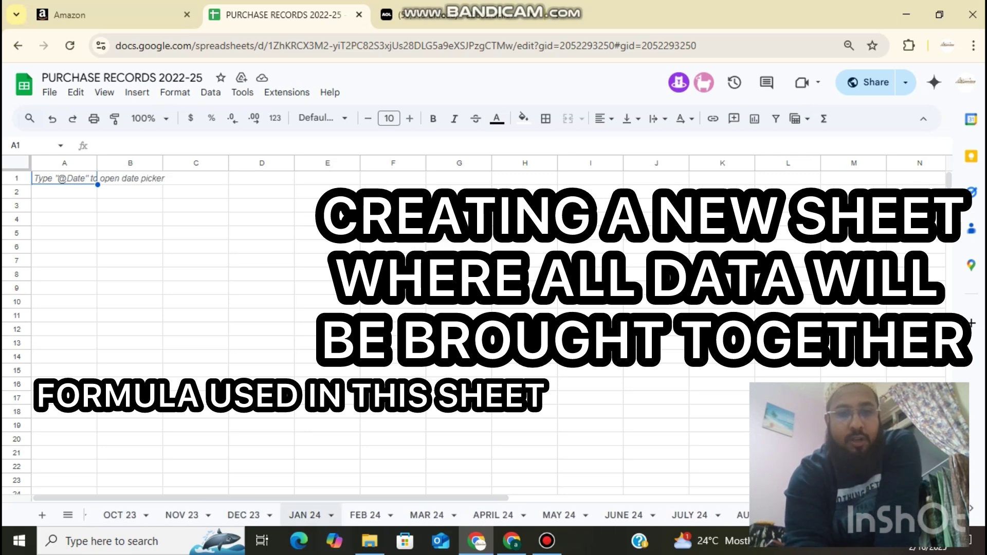
left_click(304, 515)
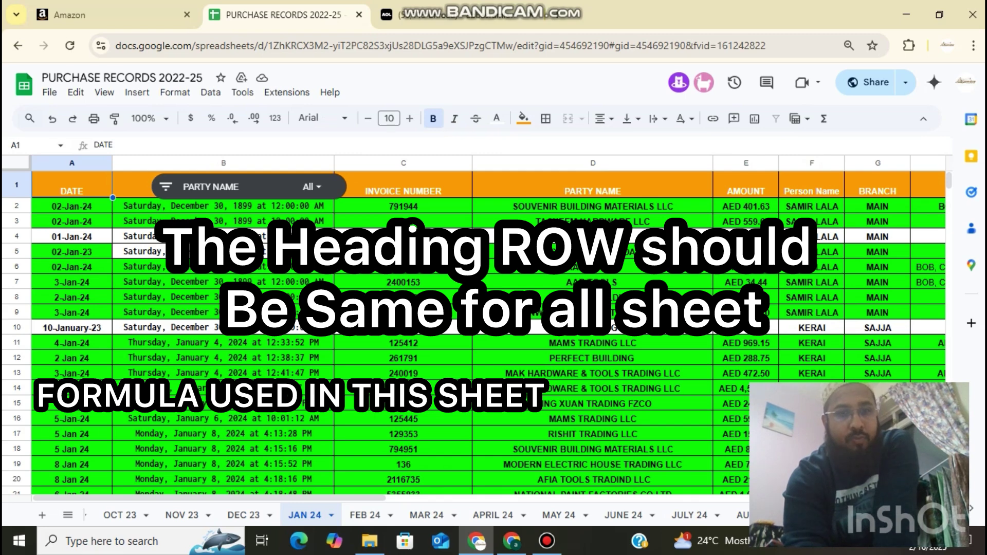
left_click_drag(257, 187, 243, 240)
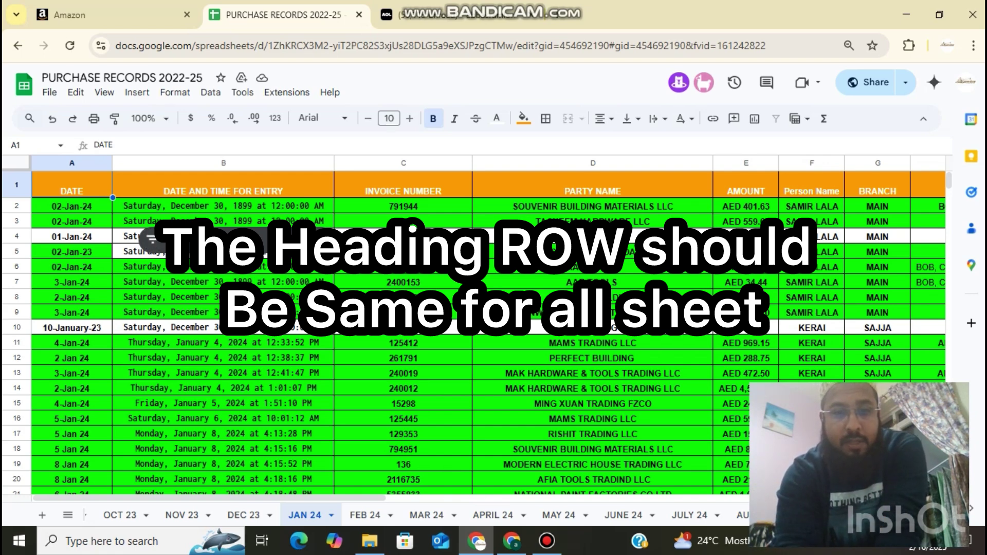
left_click(364, 515)
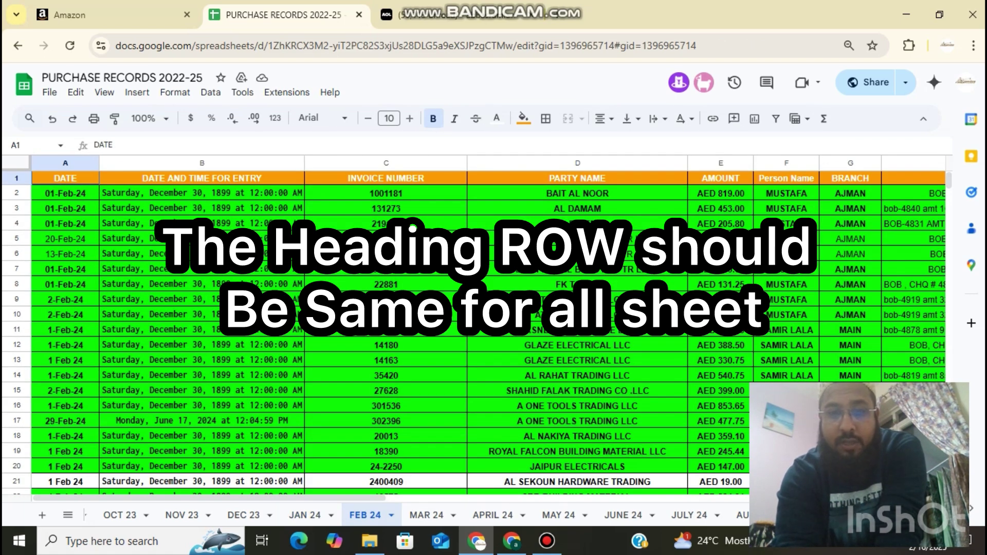
left_click(427, 515)
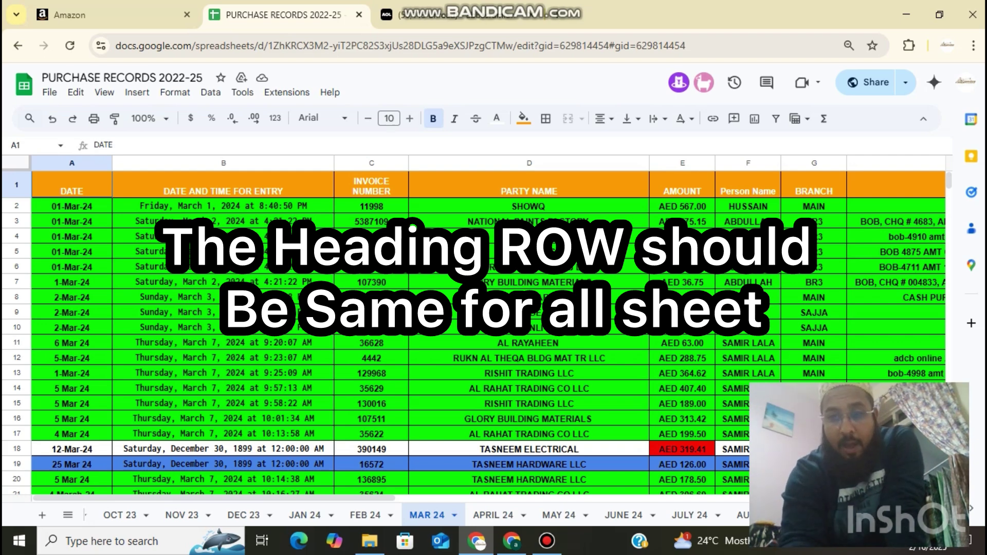
- Open MASTER SHEET-24 and move the PARTY NAME slicer along the heading row to the start of column B
left_click(970, 508)
scroll(399, 515, "right", 7)
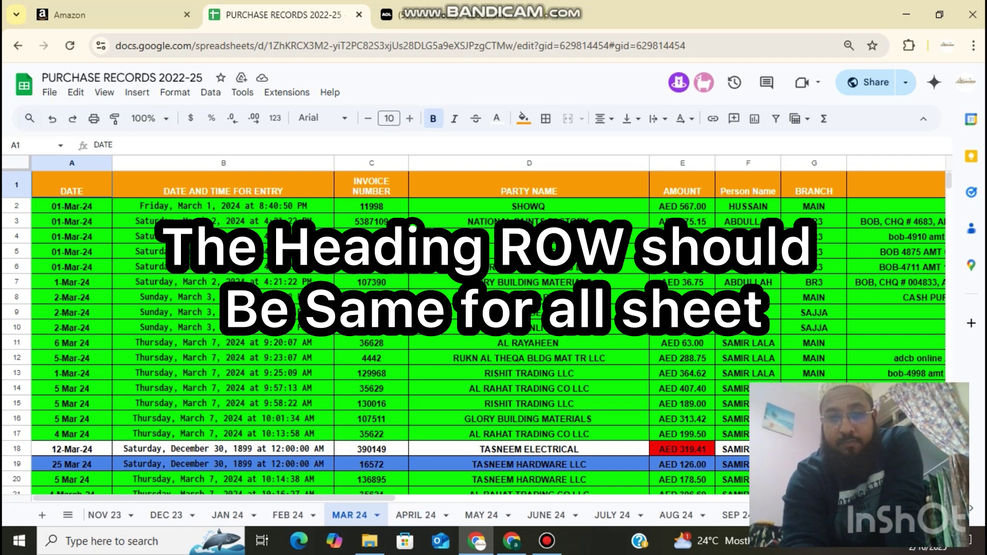
key("alt+Down")
key("alt+Down")
key("alt+Down")
key("alt+Down")
key("alt+Down")
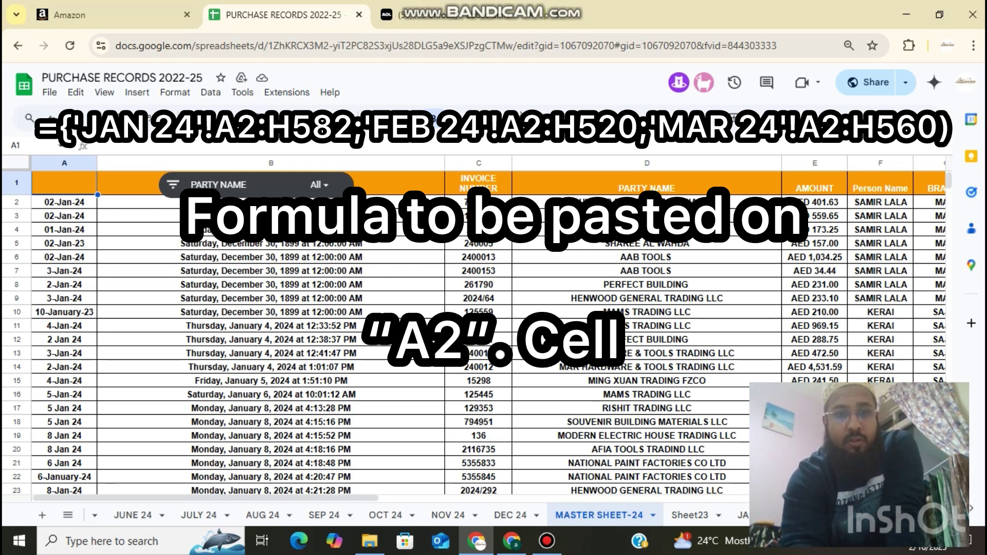
left_click_drag(221, 185, 162, 186)
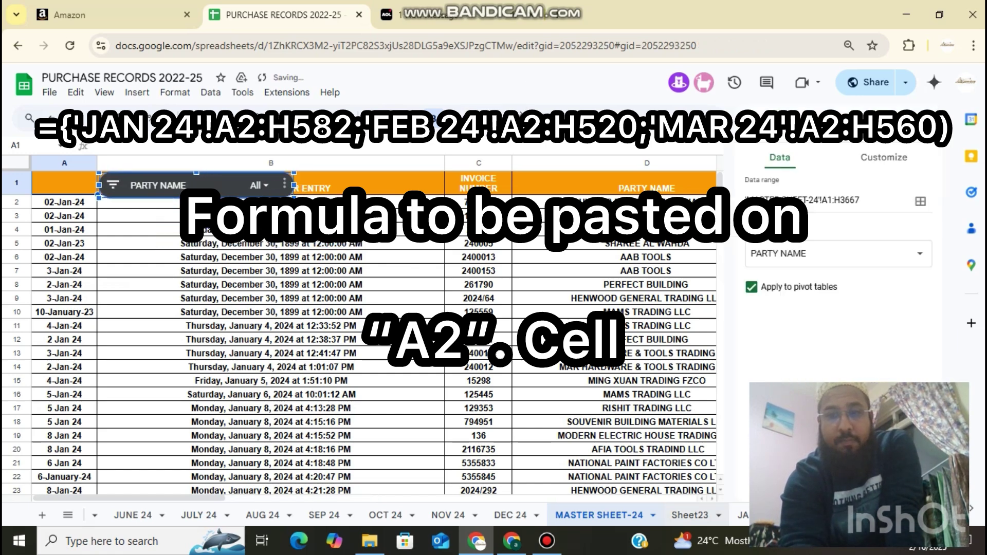
left_click(599, 515)
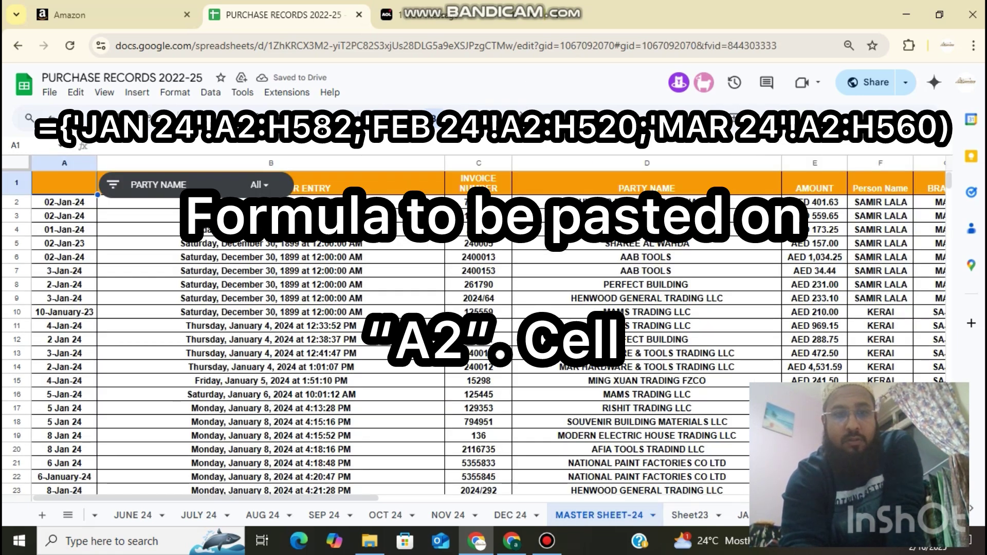
- In the other Chrome window, copy heading row A1:H1 from the AUG 24 sheet and paste it at A1 of Sheet23
left_click(512, 540)
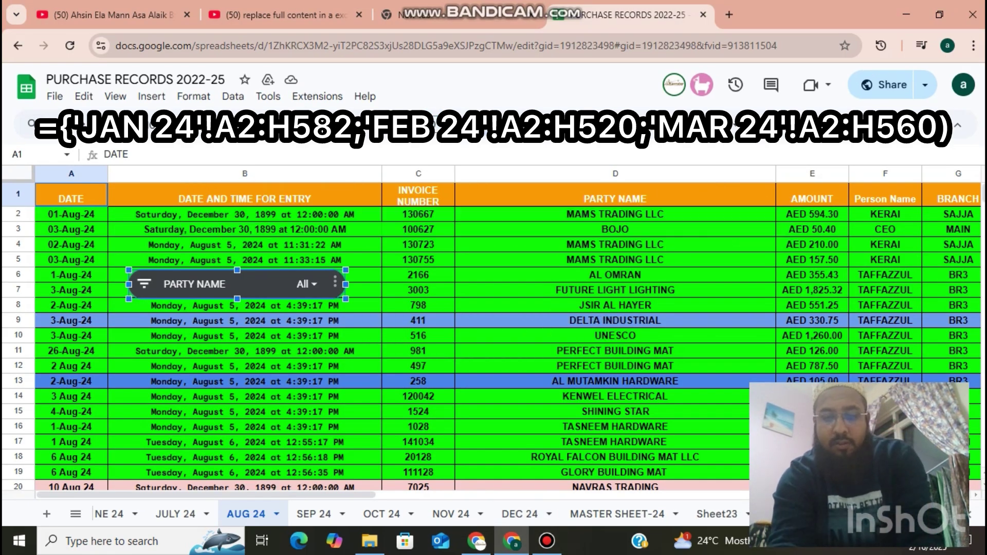
left_click_drag(71, 196, 885, 197)
key("shift+Right")
key("shift+Right")
key("shift+Right")
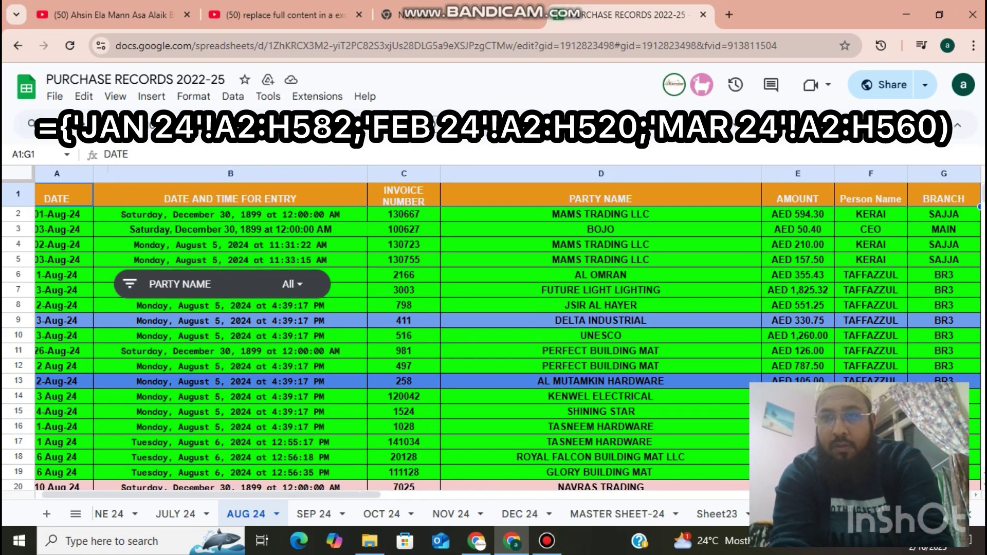
key("shift+Left")
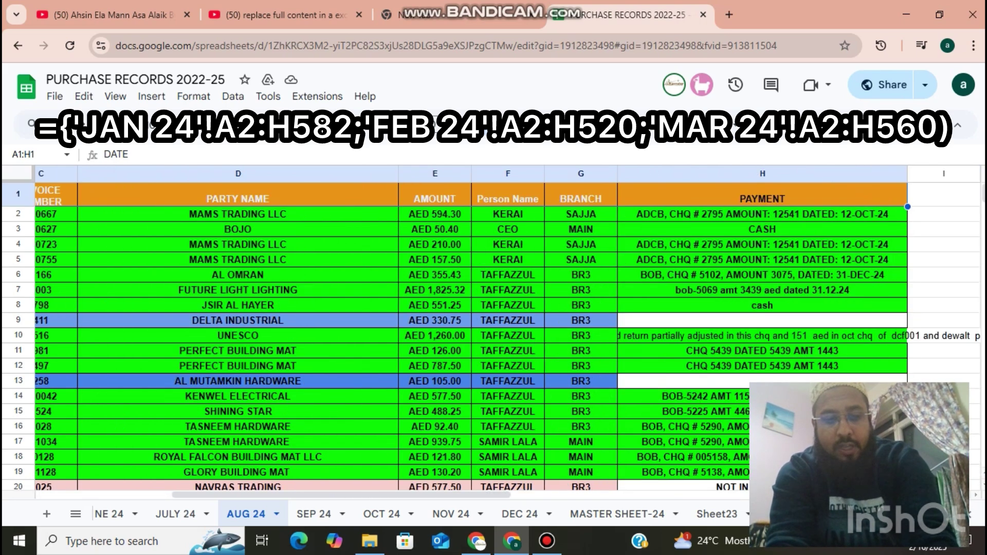
key("ctrl+c")
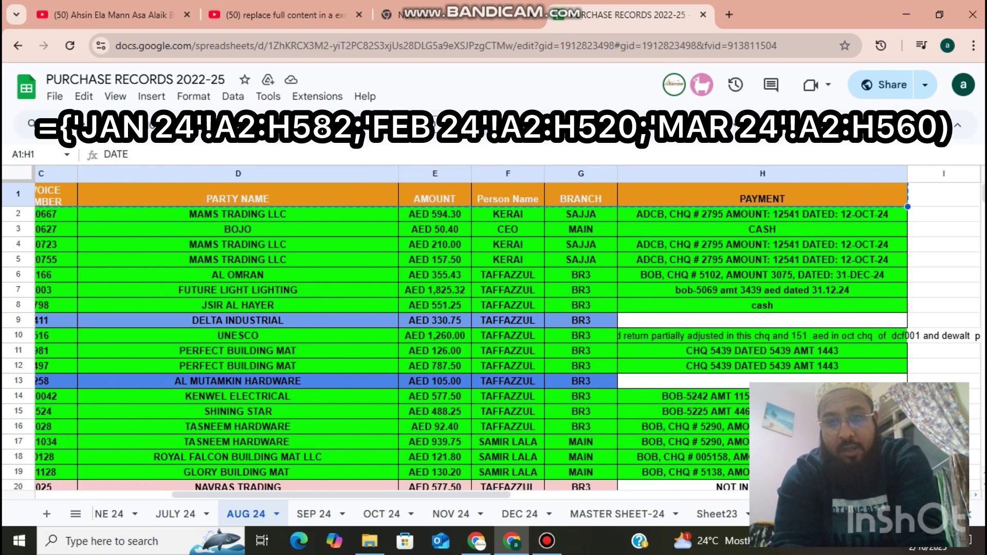
left_click(717, 514)
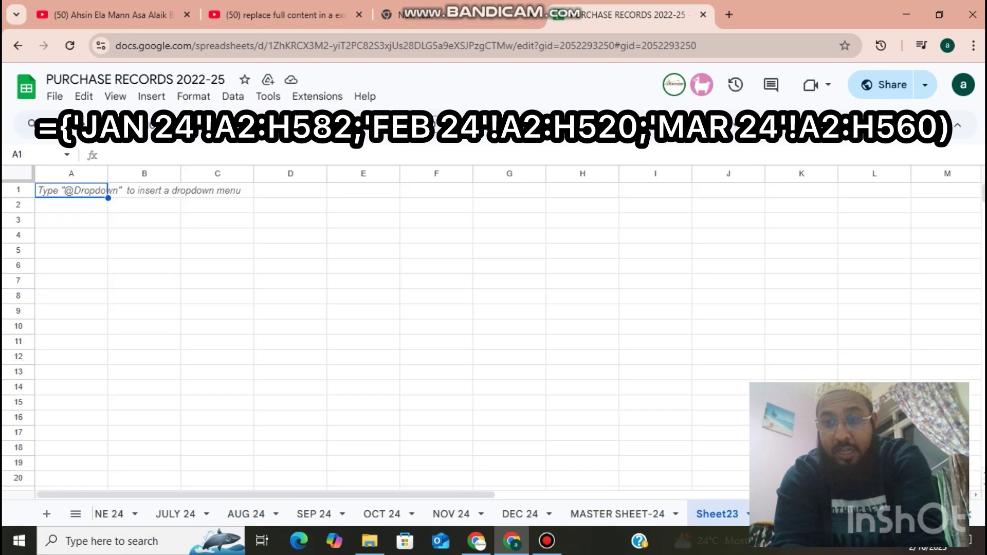
key("ctrl+v")
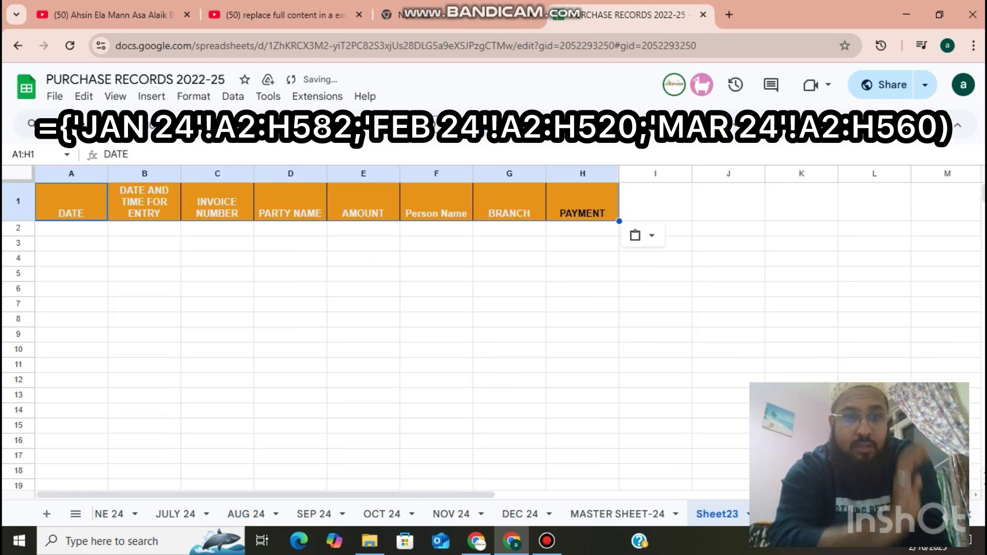
- Start an array formula in cell A2 of Sheet23 with ={'JAN 24'!A1
left_click(71, 229)
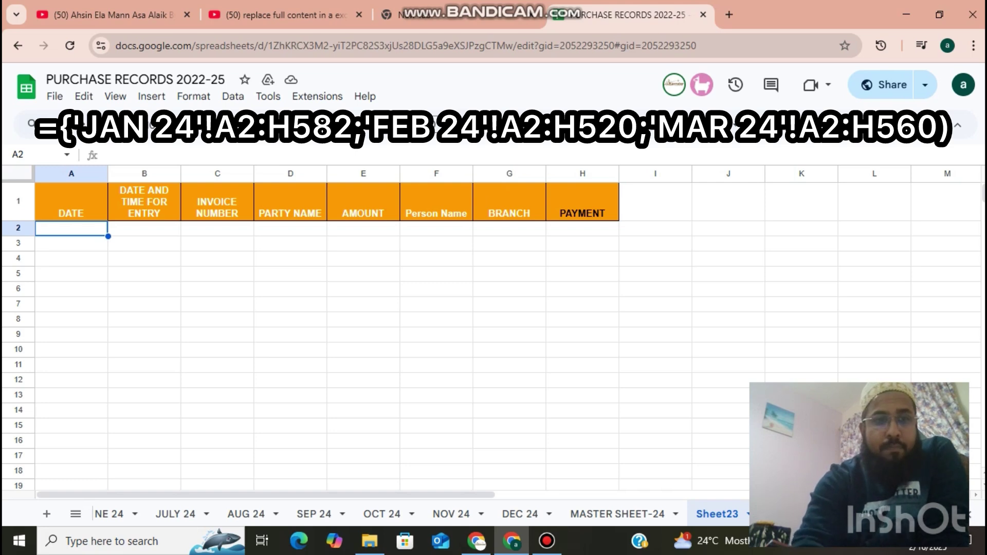
left_click(105, 155)
type("=")
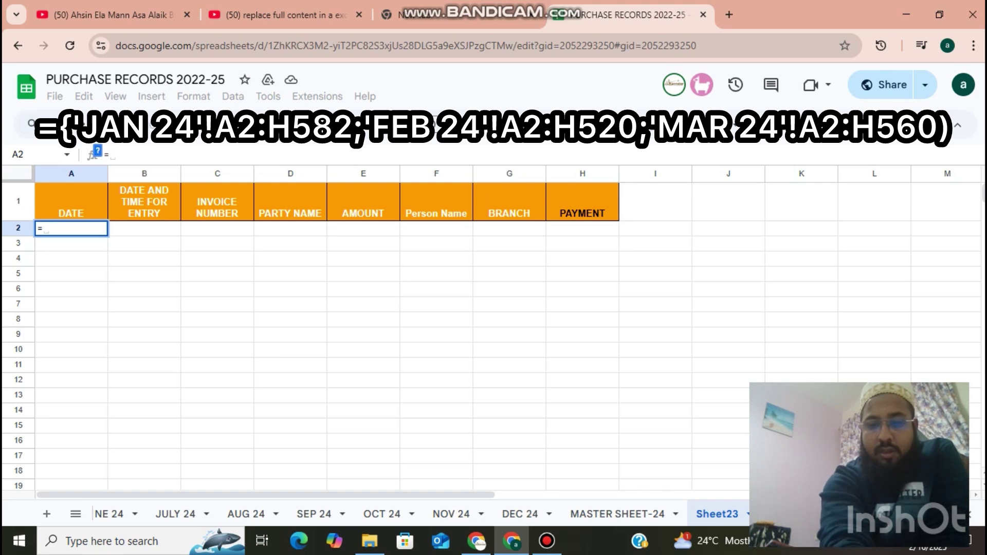
type("{")
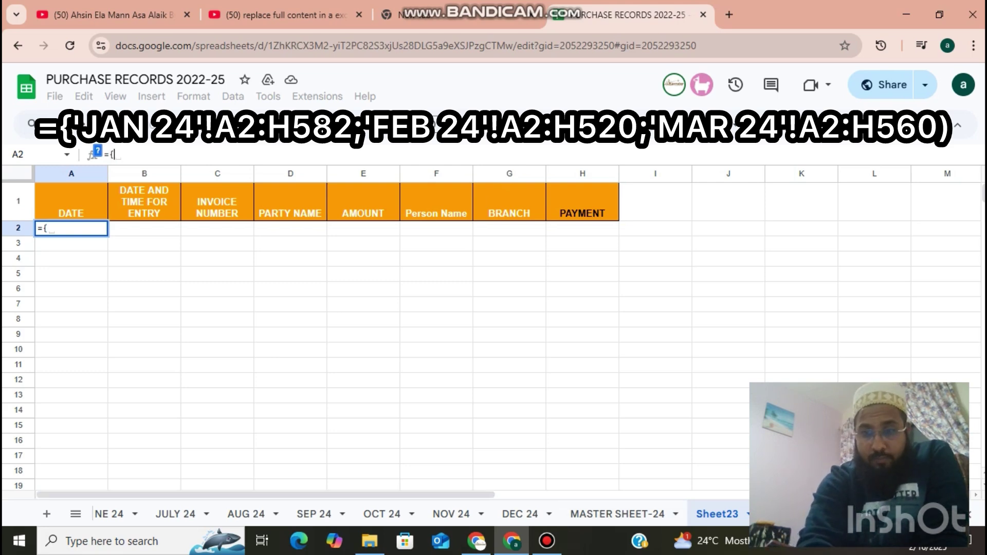
scroll(551, 514, "left", 1)
scroll(552, 514, "left", 2)
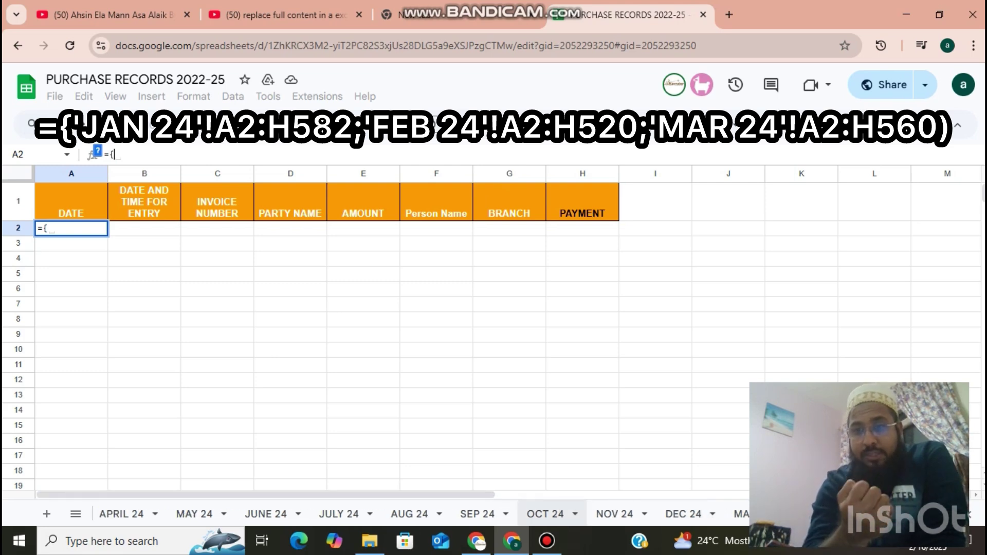
scroll(539, 514, "left", 8)
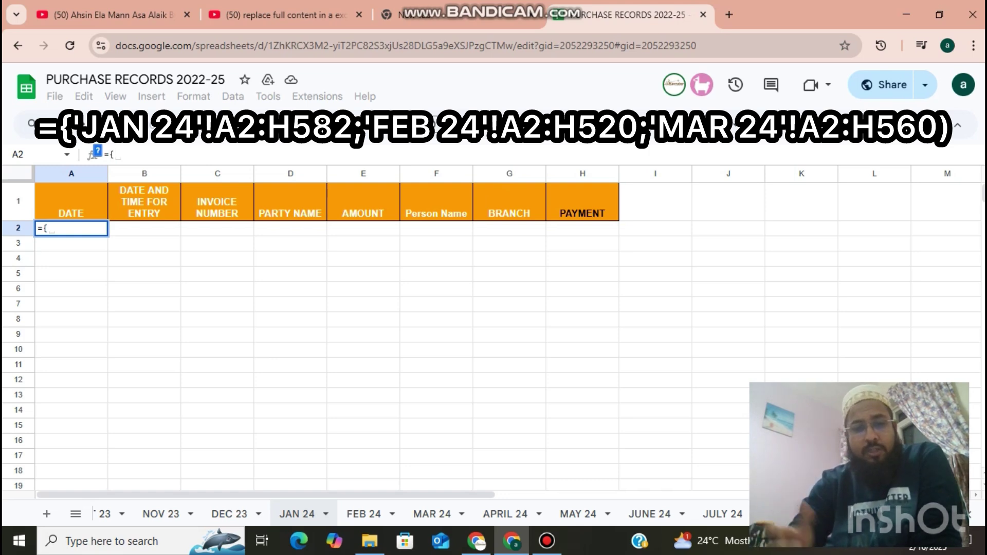
left_click(297, 514)
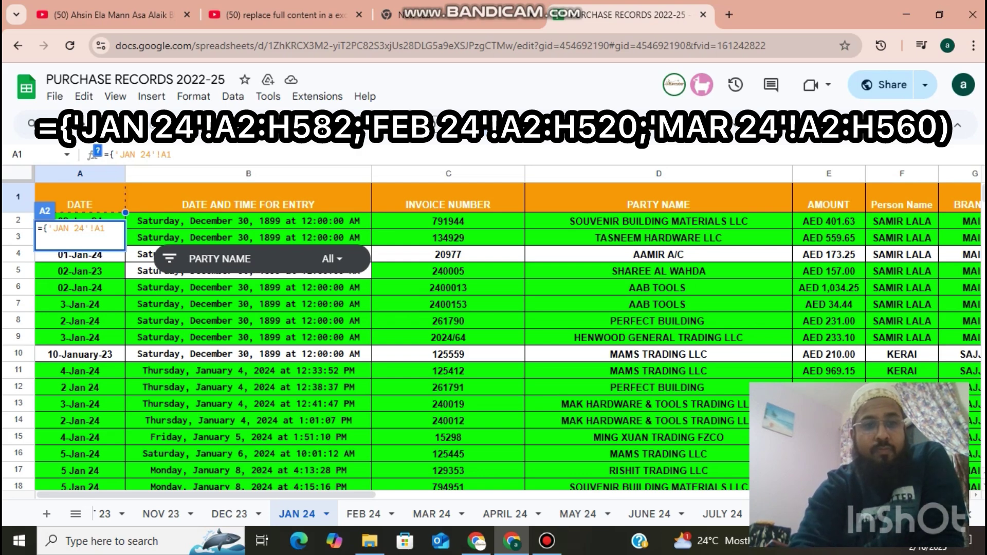
key("Return")
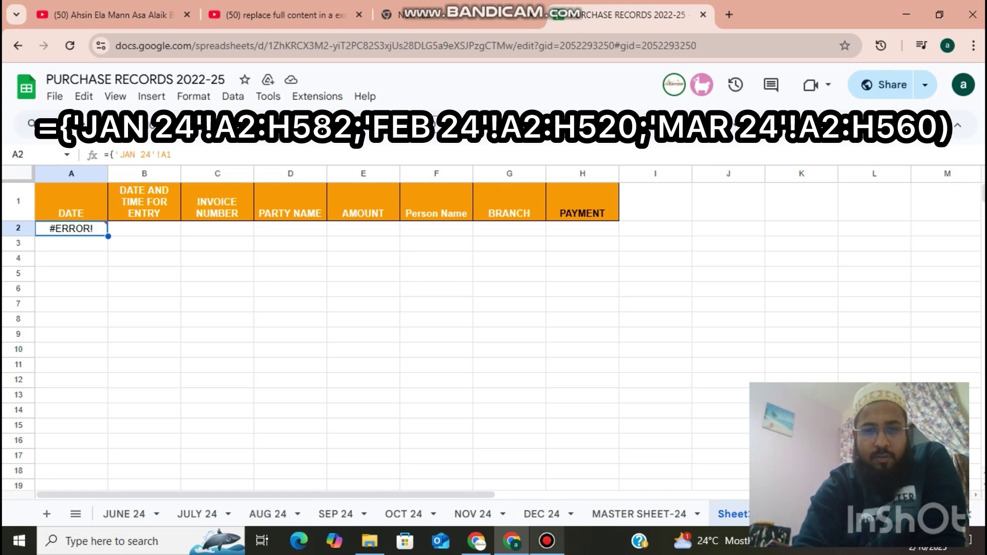
- Set the first reference of the A2 array formula to the JAN 24 sheet's range A2:I182
left_click(547, 541)
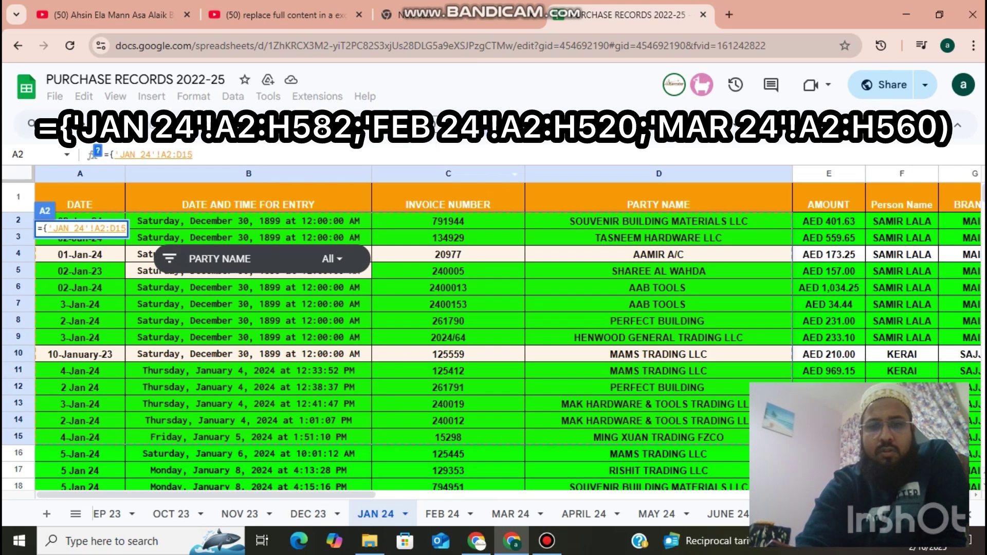
left_click(249, 221)
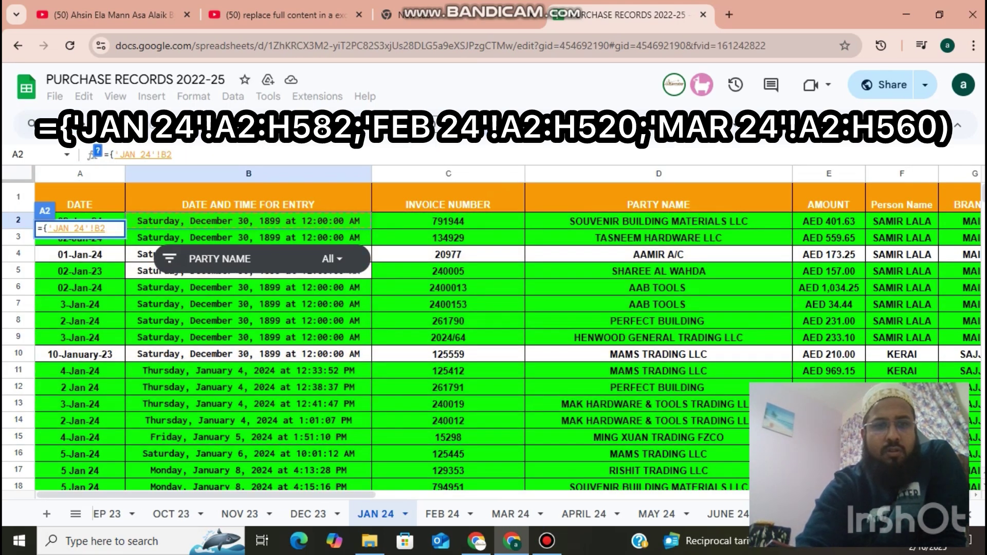
key("Left")
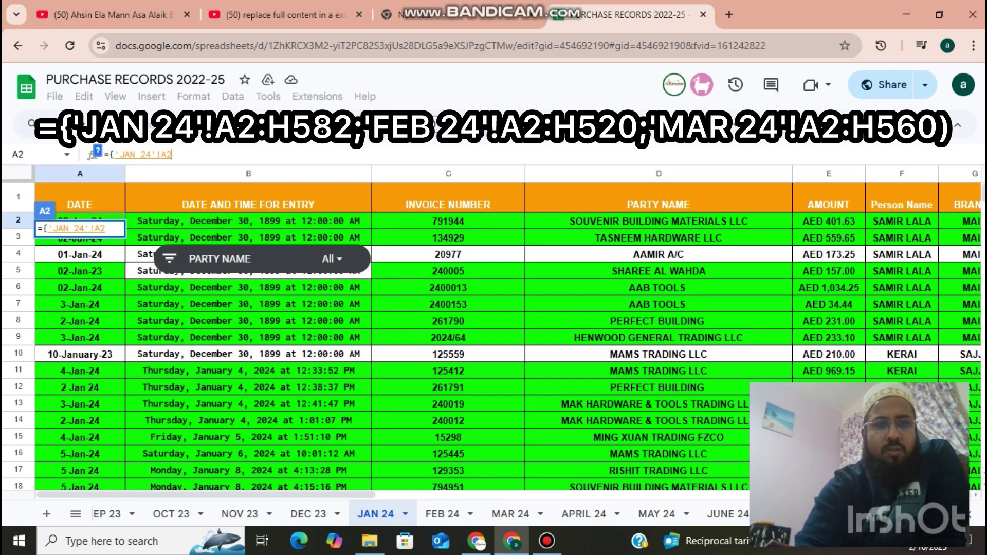
left_click_drag(103, 218, 946, 491)
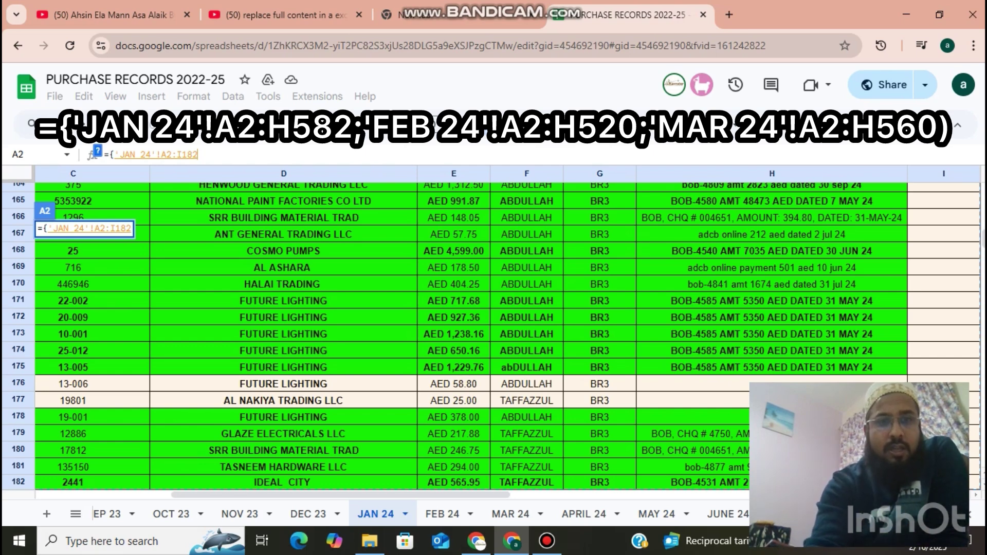
type(":")
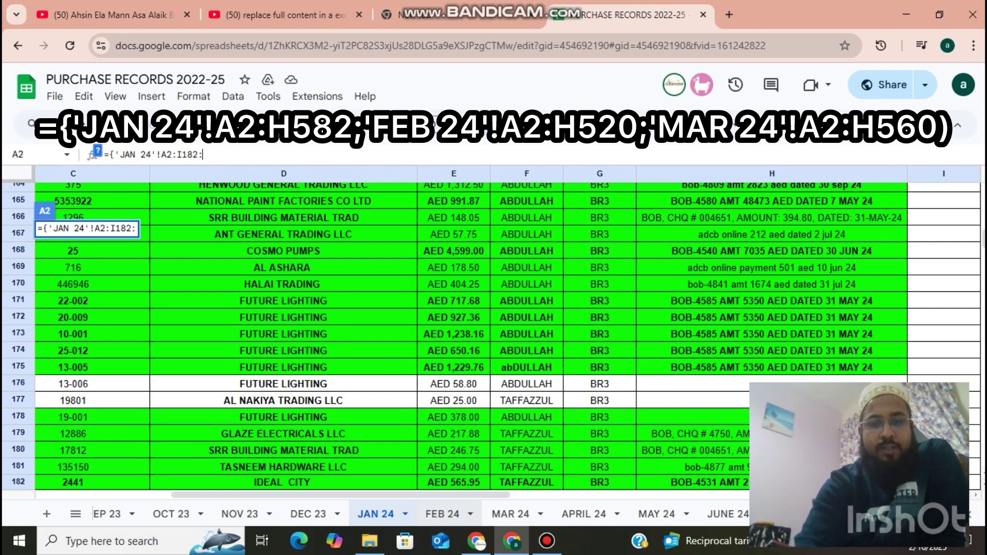
left_click(451, 514)
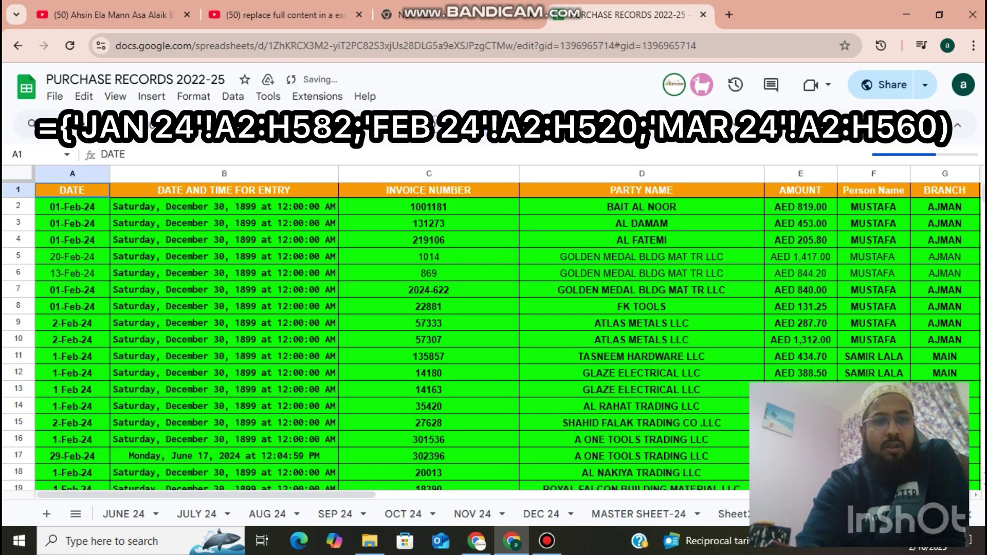
left_click(73, 207)
left_click_drag(73, 207, 165, 389)
left_click(639, 514)
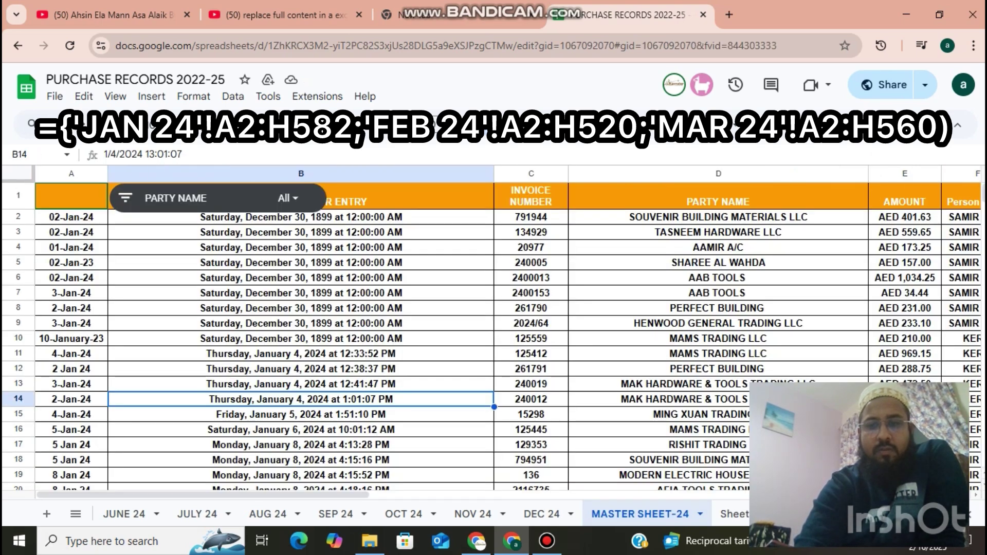
left_click(735, 514)
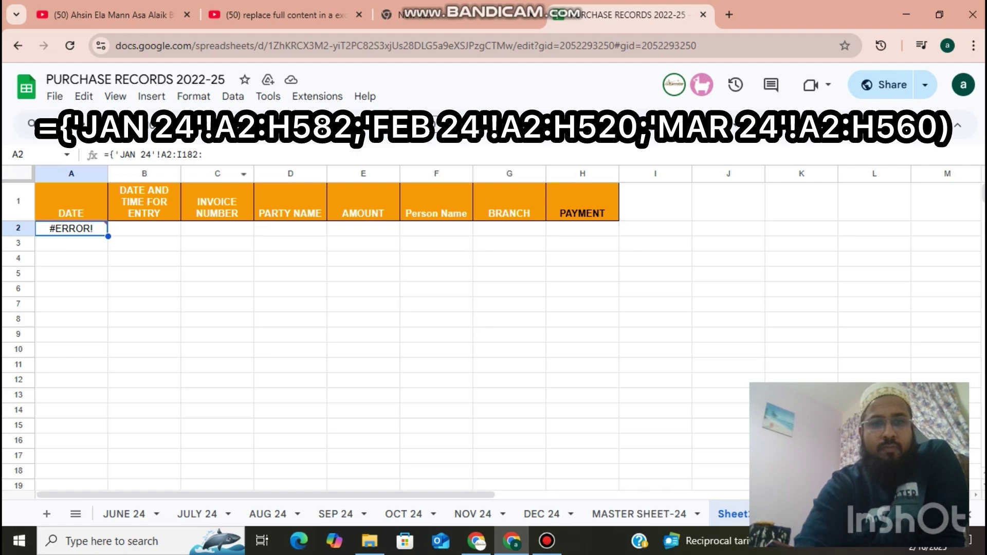
- Add the FEB 24 sheet's range A2:H47 to the array formula of Sheet23, followed by a semicolon separator
left_click(215, 154)
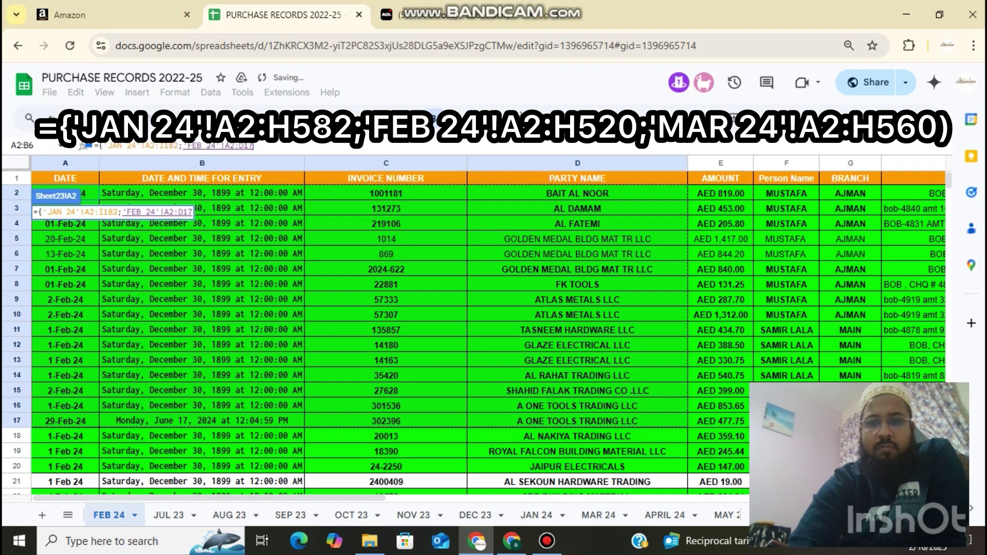
left_click_drag(850, 436, 720, 496)
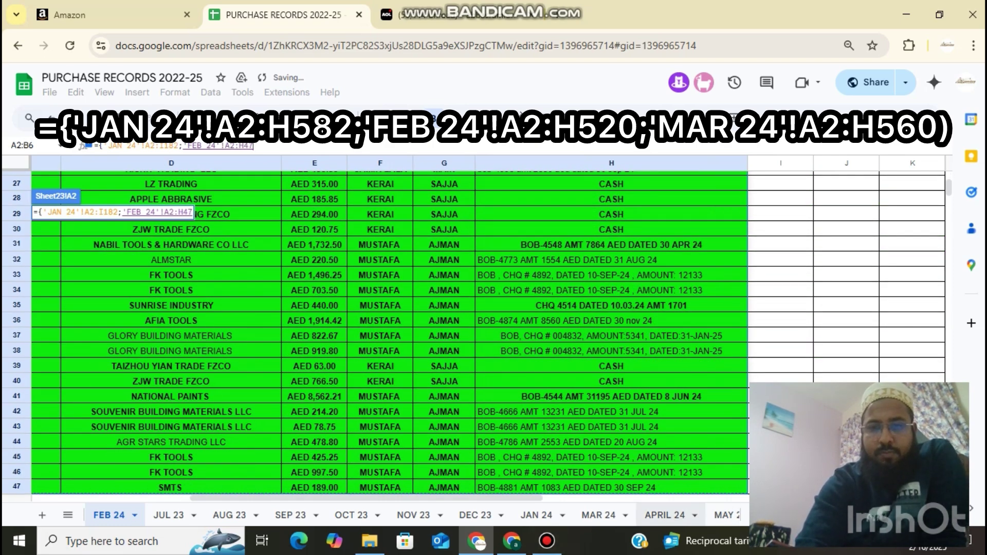
scroll(657, 514, "down", 4)
scroll(657, 514, "down", 8)
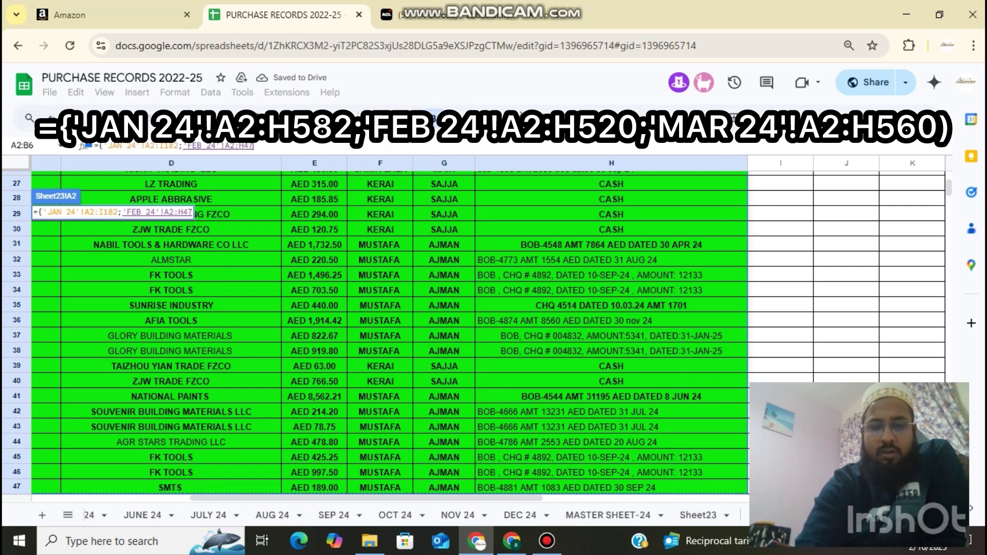
type(";")
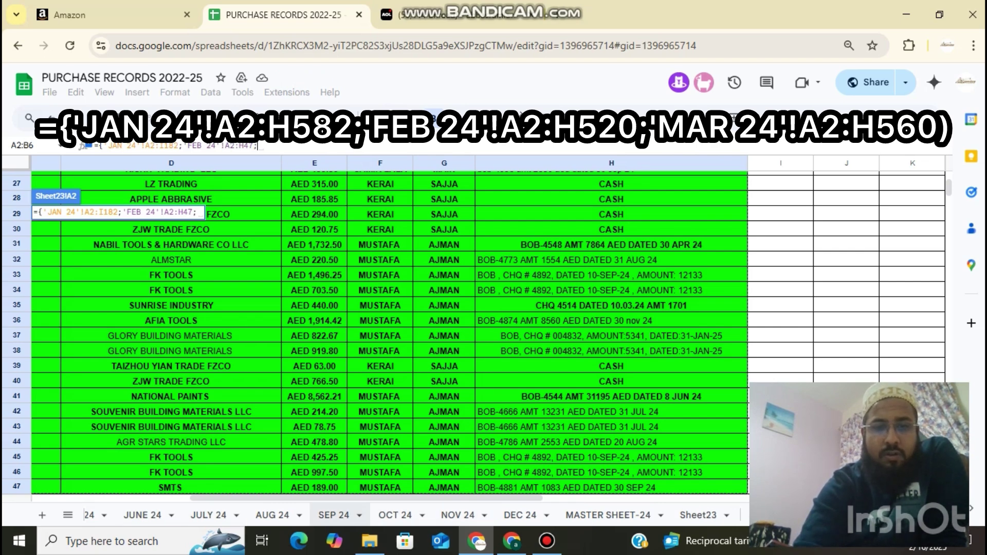
- Append the MAR 24 sheet's range A2:H50 to the array formula and close the array with a curly brace on Sheet23
scroll(282, 515, "up", 3)
scroll(282, 515, "up", 2)
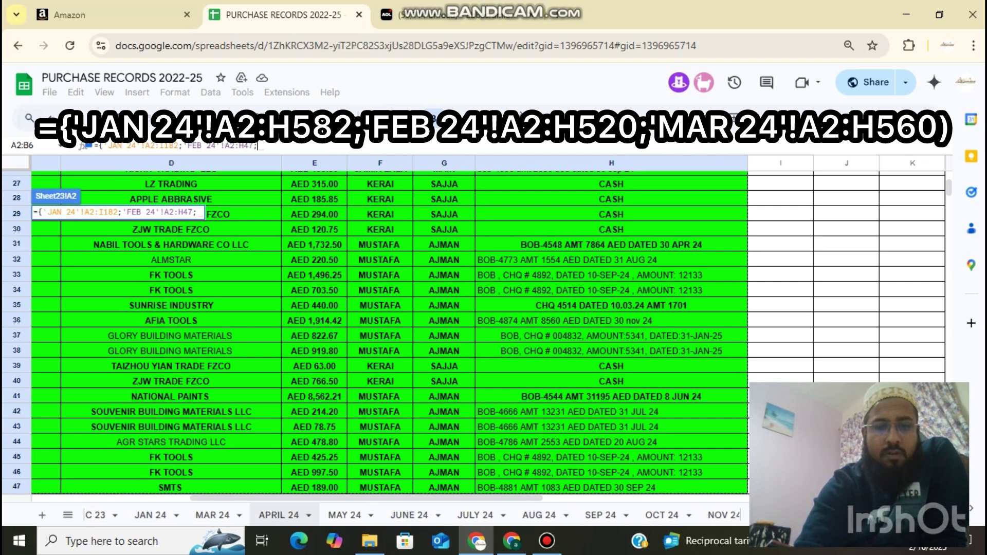
left_click(213, 514)
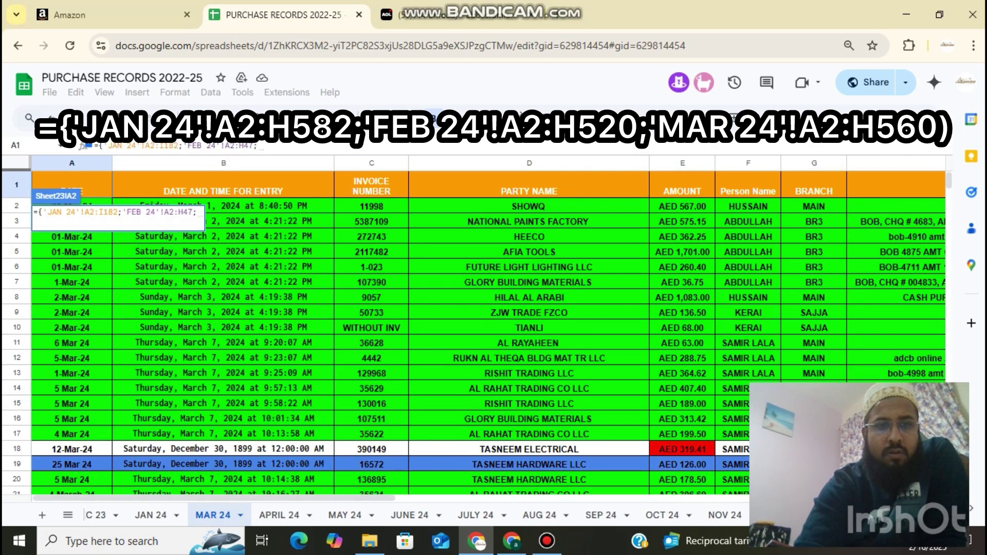
left_click_drag(98, 202, 894, 493)
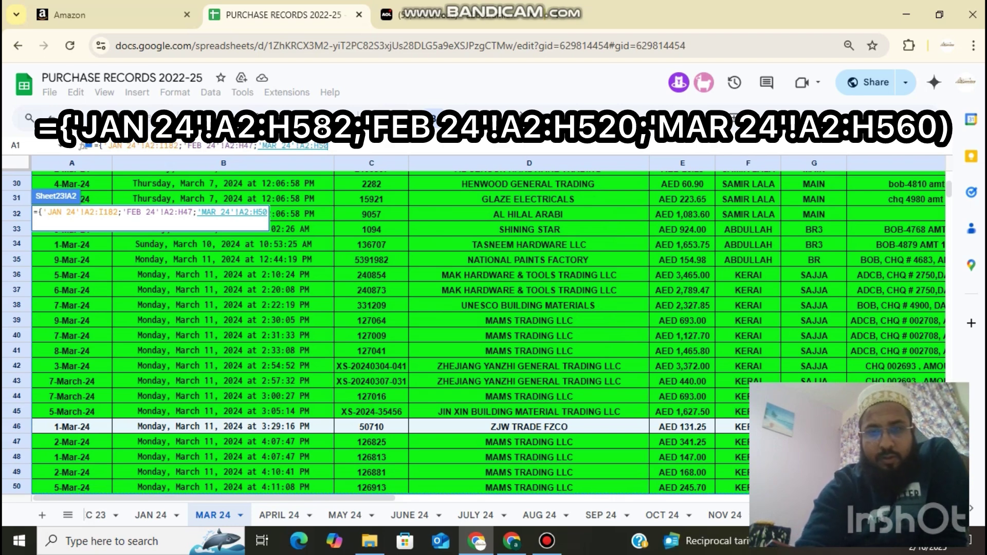
scroll(606, 514, "down", 2)
scroll(597, 515, "down", 3)
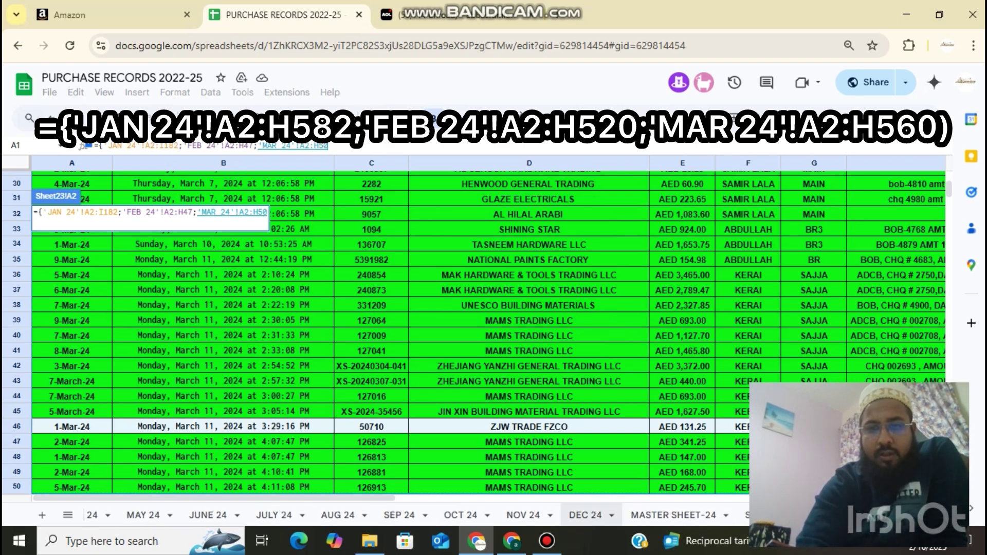
left_click(686, 515)
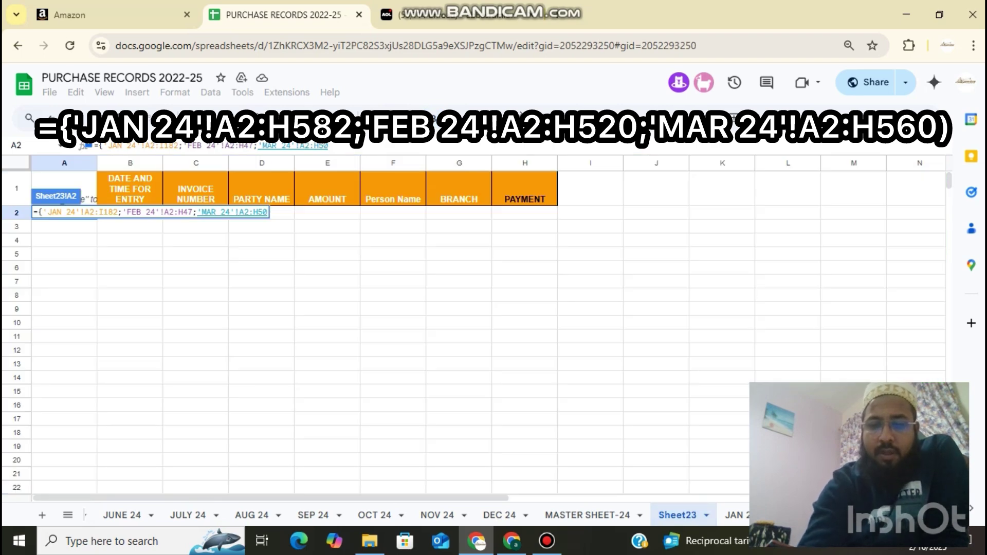
type("}")
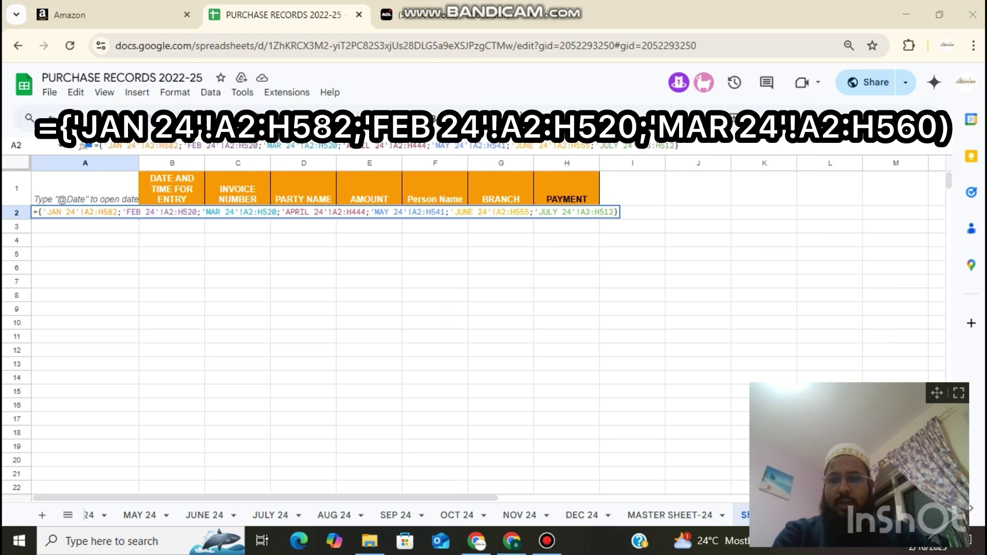
left_click(546, 540)
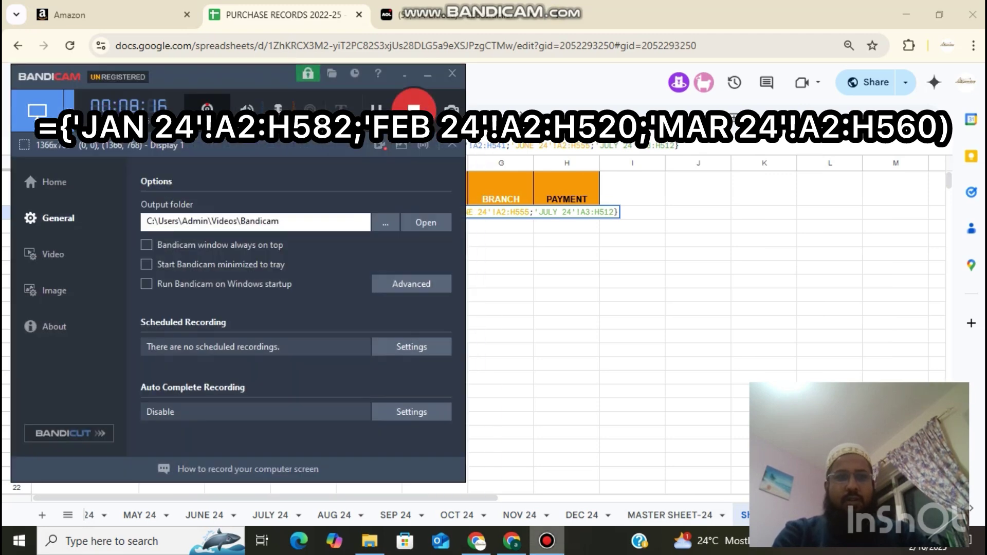
left_click(546, 540)
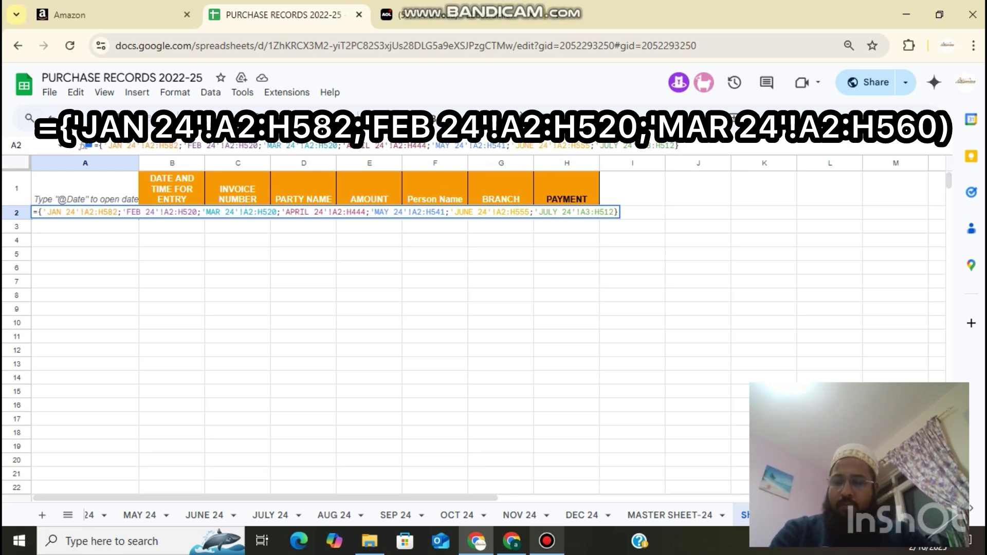
- Commit the A2 array formula that stacks the JAN 24 to JULY 24 ranges and check the DATE heading in A1
key("Return")
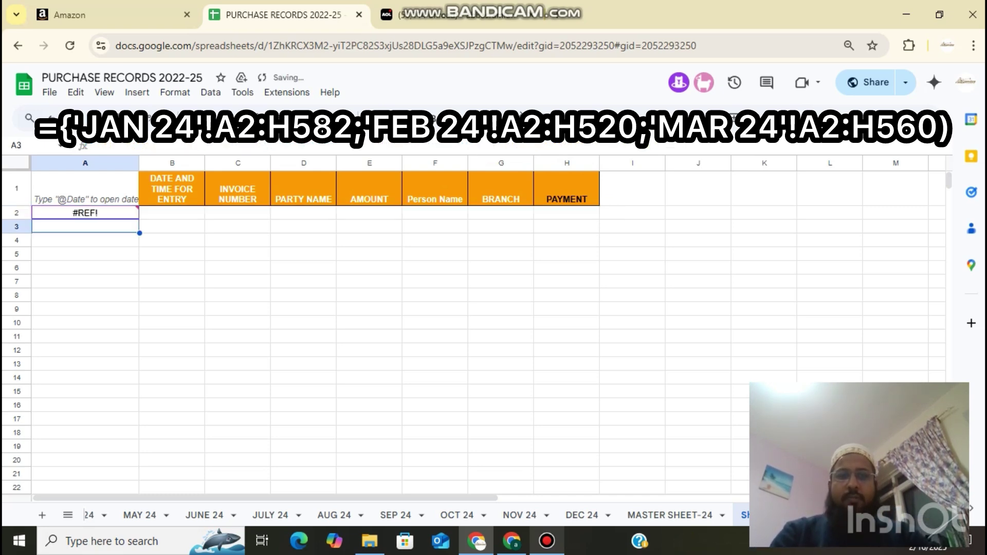
left_click(85, 213)
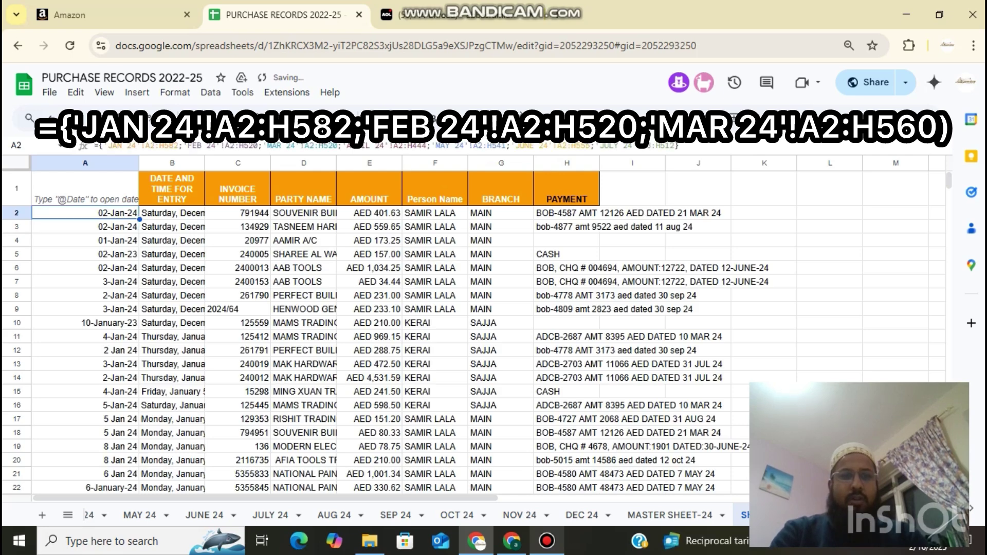
left_click(85, 188)
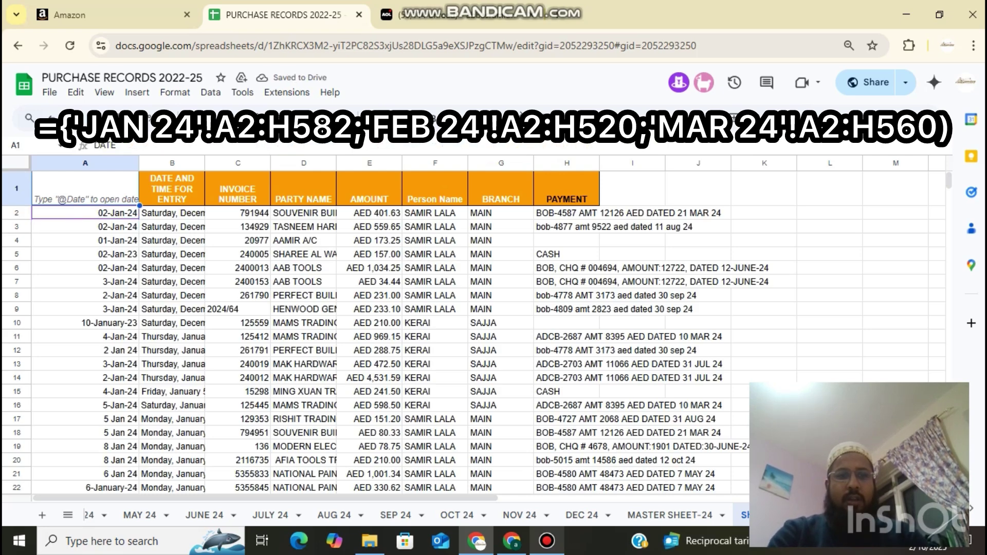
type("DATE")
key("Return")
- Look through the combined monthly rows on Sheet23 and examine the JAN 24 reference in the A2 array formula
scroll(483, 334, "down", 20)
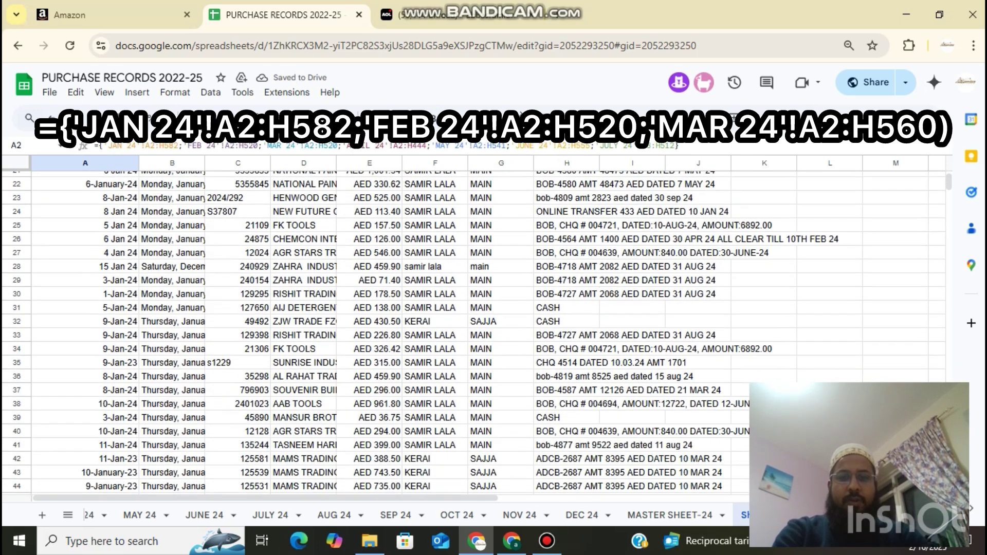
scroll(483, 334, "down", 20)
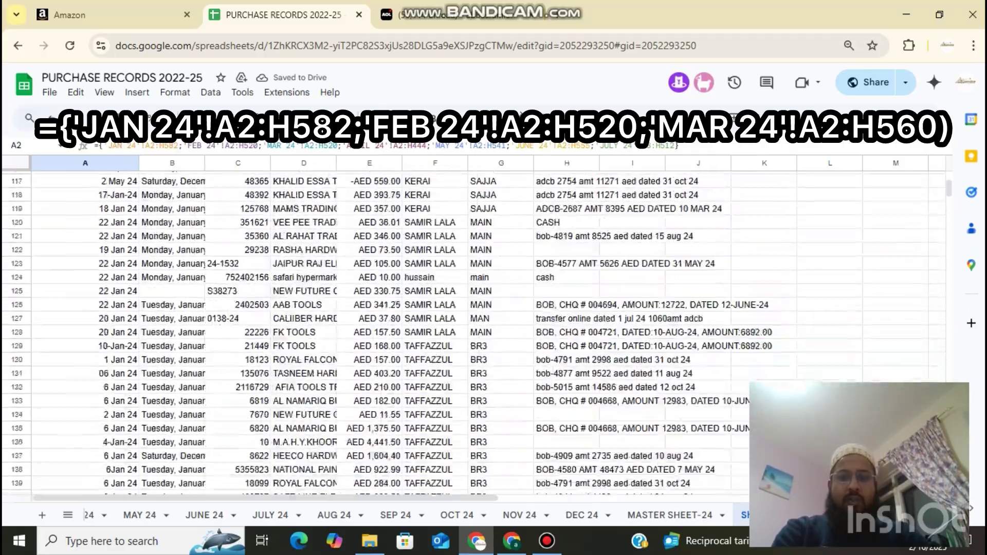
scroll(313, 308, "down", 20)
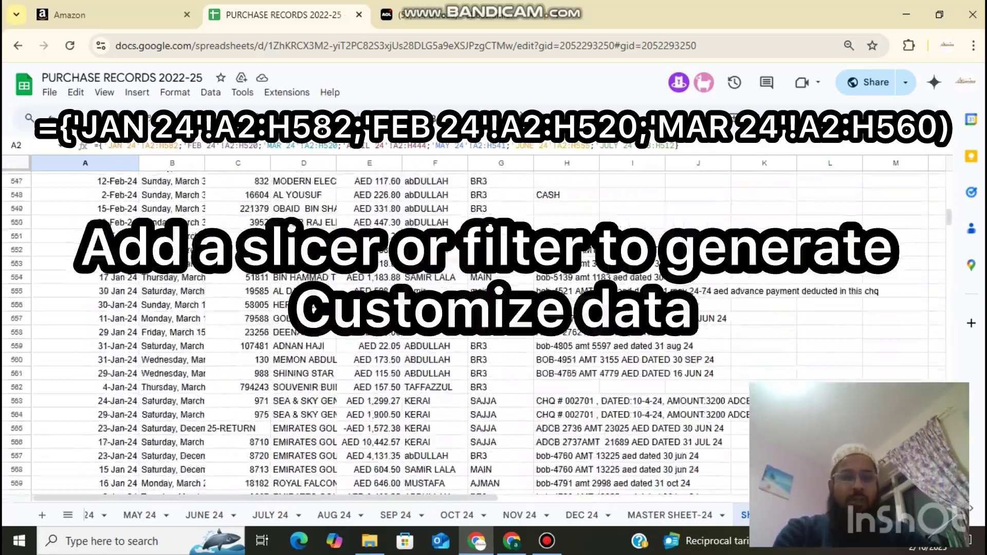
scroll(313, 307, "down", 20)
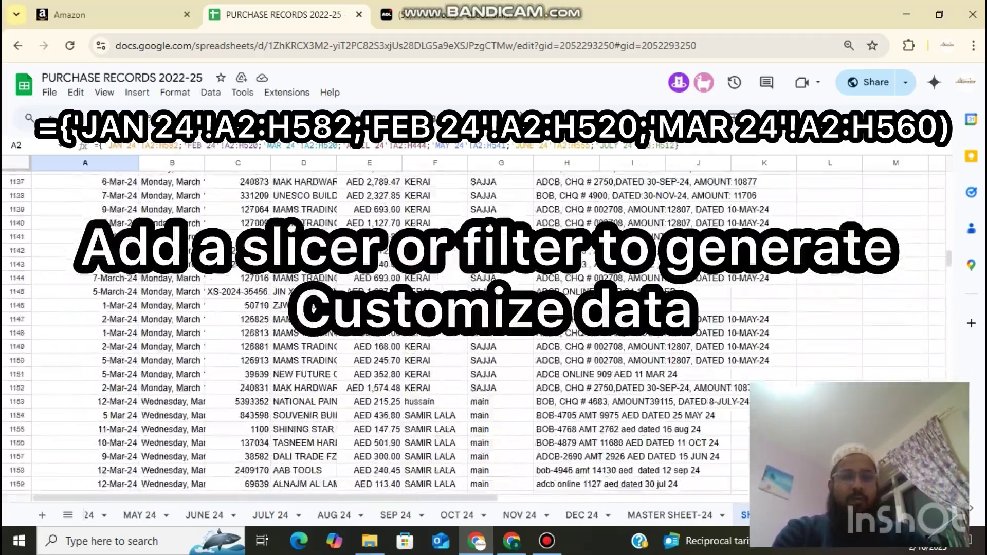
scroll(313, 308, "down", 2)
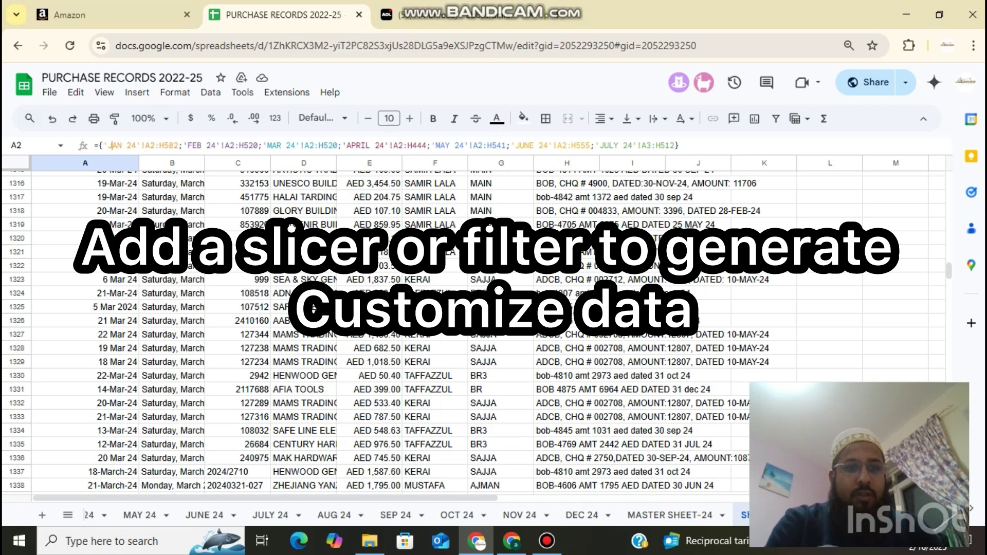
left_click_drag(113, 145, 136, 145)
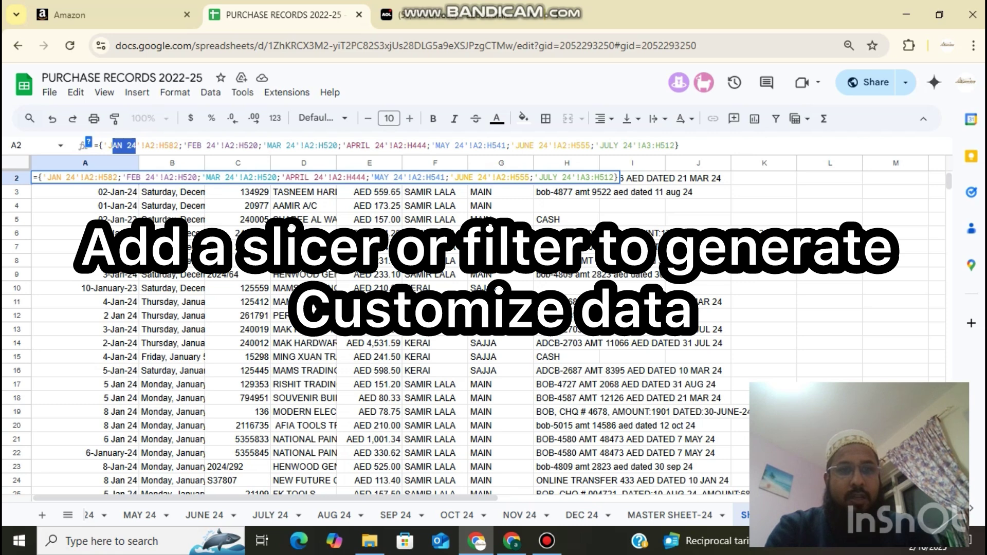
left_click(145, 146)
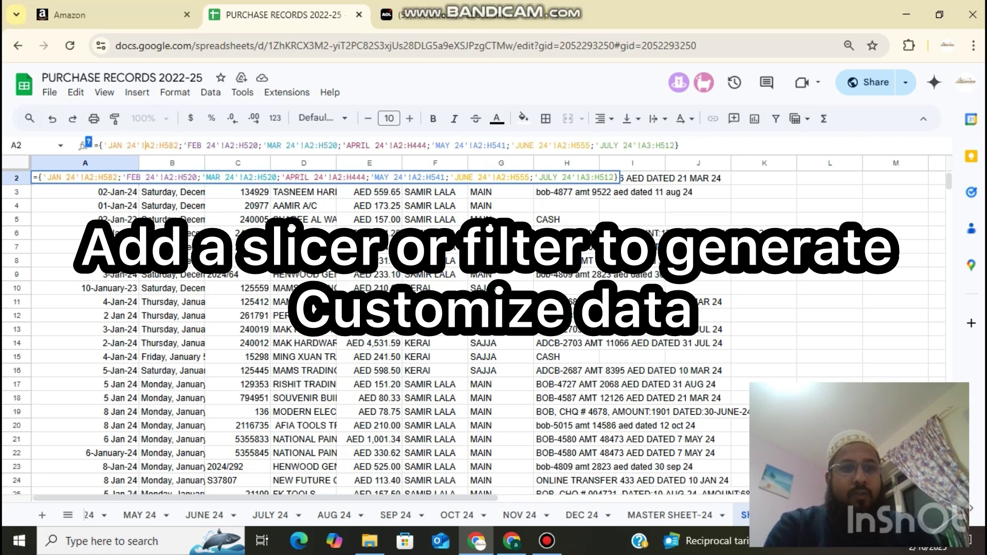